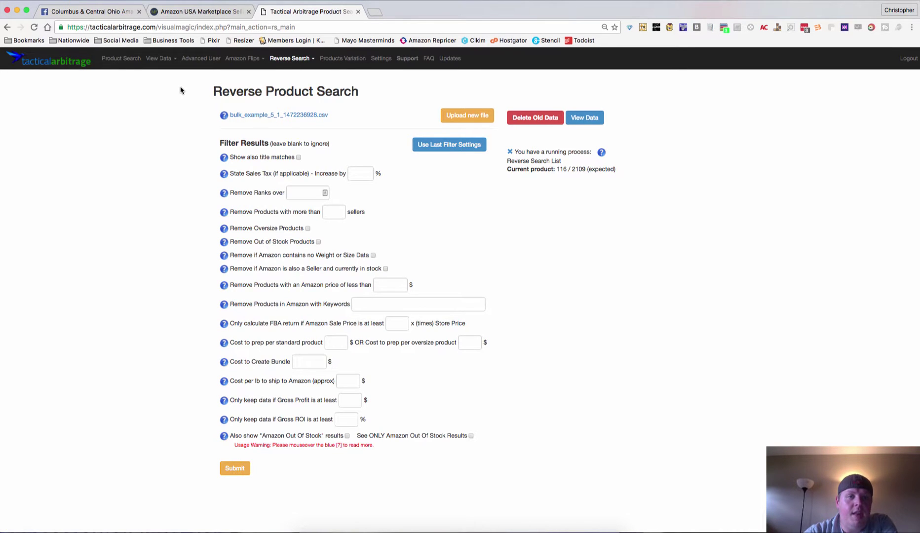
Step: Go from the Marketplace Pulse 'toyburg' seller results to ToyBurg's Amazon storefront
left_click(194, 12)
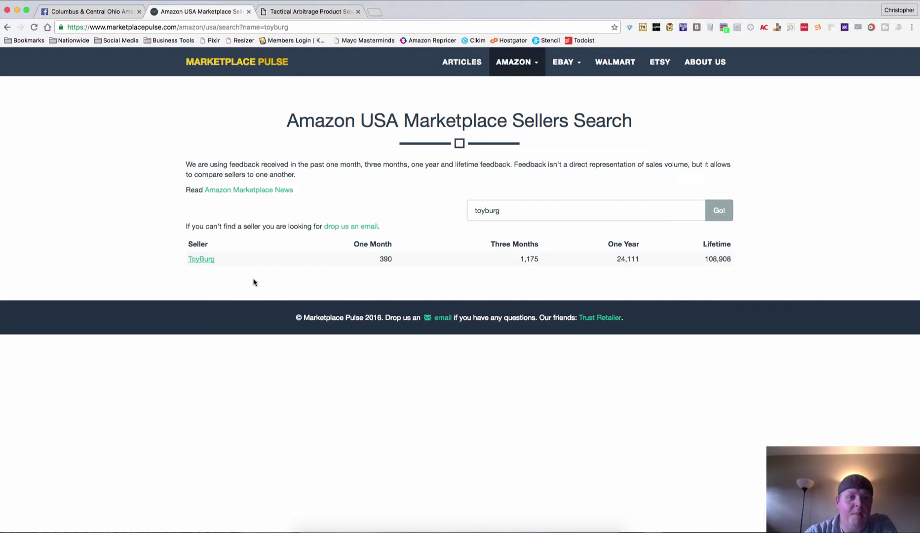
left_click(200, 263)
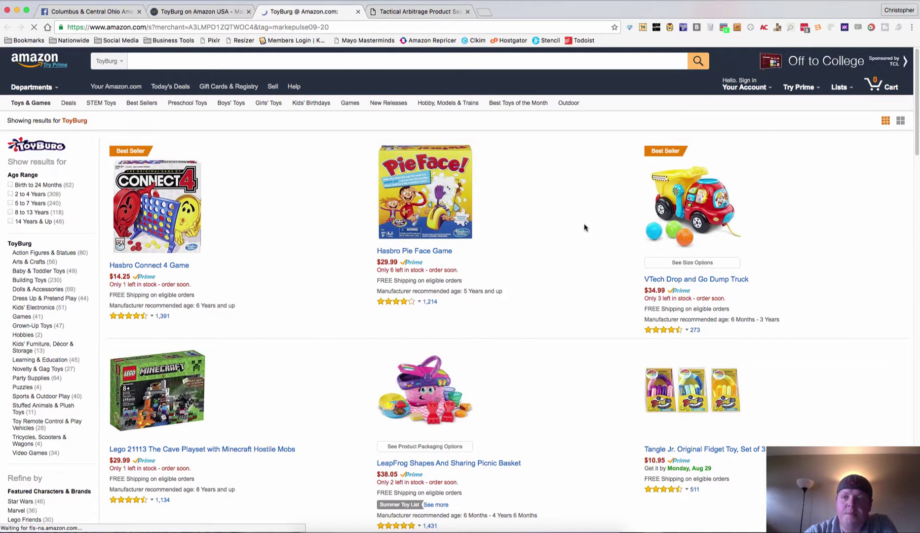
Step: Scan all ToyBurg seller ASINs with the extension and save them as two-column ToyBurg.csv
right_click(899, 29)
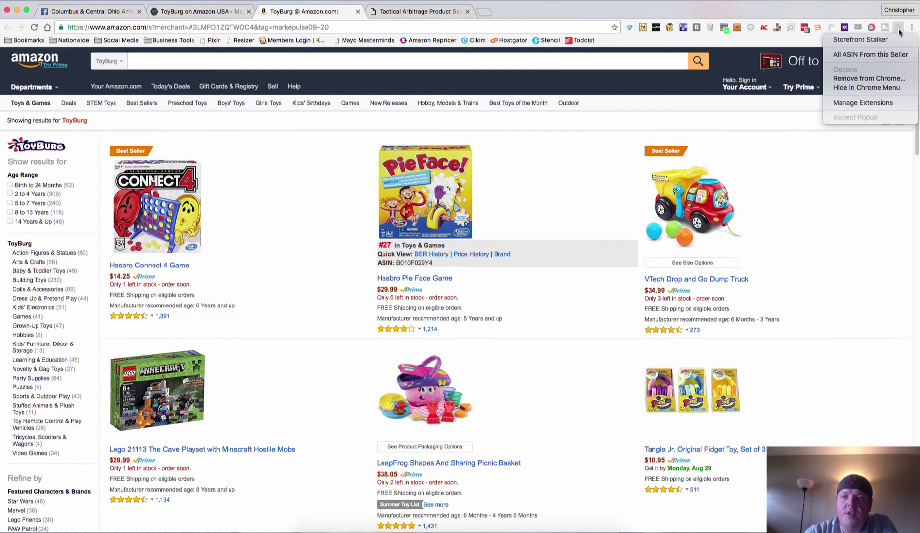
left_click(882, 54)
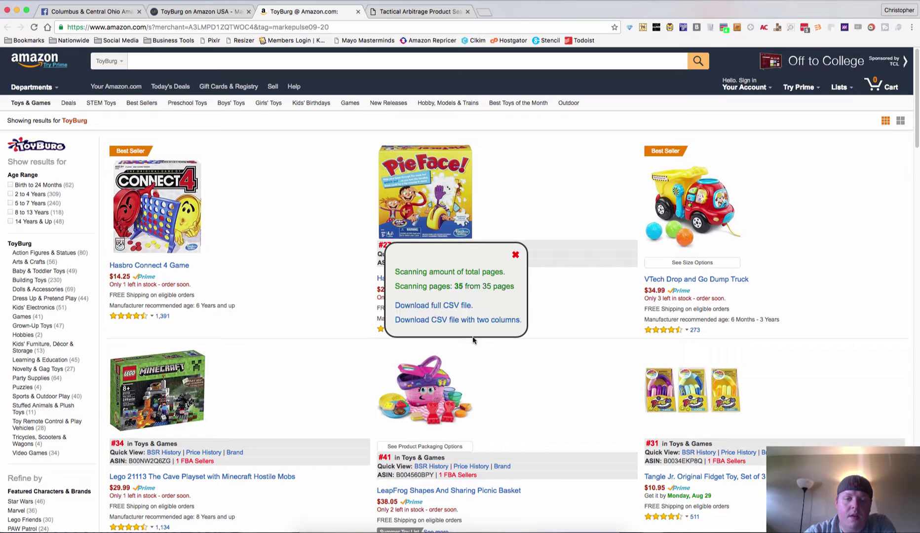
left_click(441, 320)
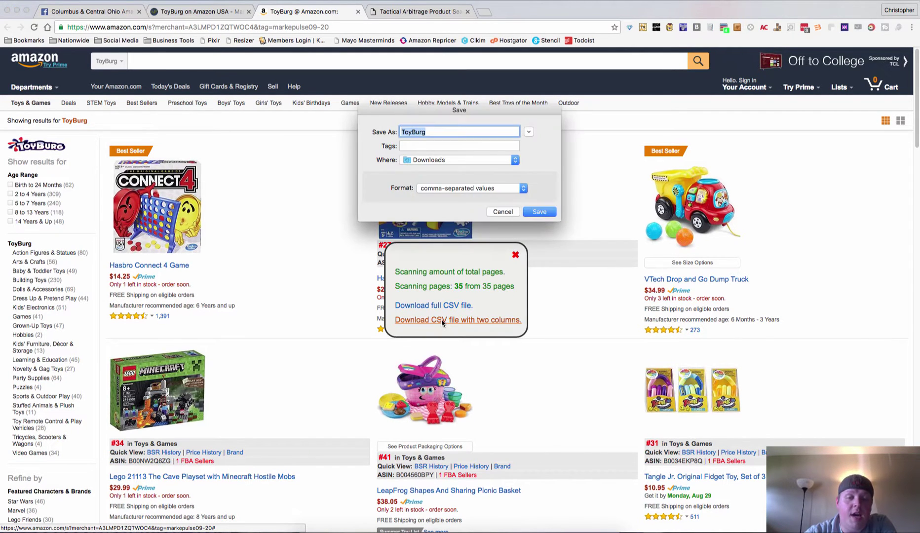
left_click(536, 214)
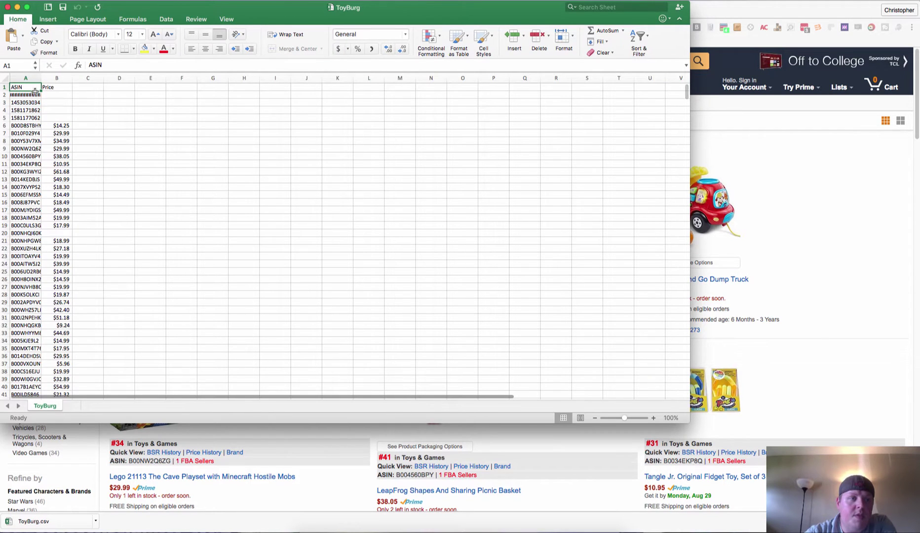
Step: Widen column A of ToyBurg.csv, then return to the Reverse Product Search tab
left_click_drag(41, 77, 50, 78)
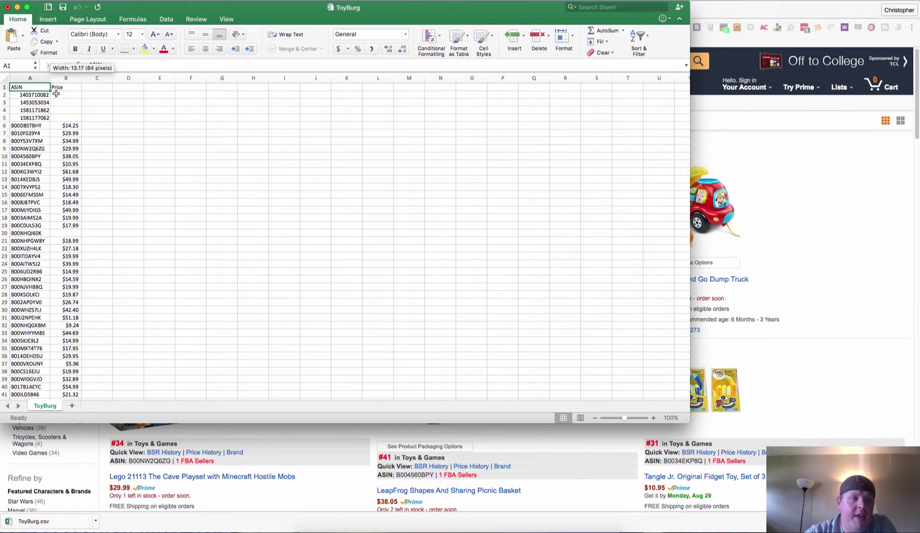
scroll(93, 226, "down", 2)
scroll(92, 240, "down", 8)
scroll(91, 247, "down", 9)
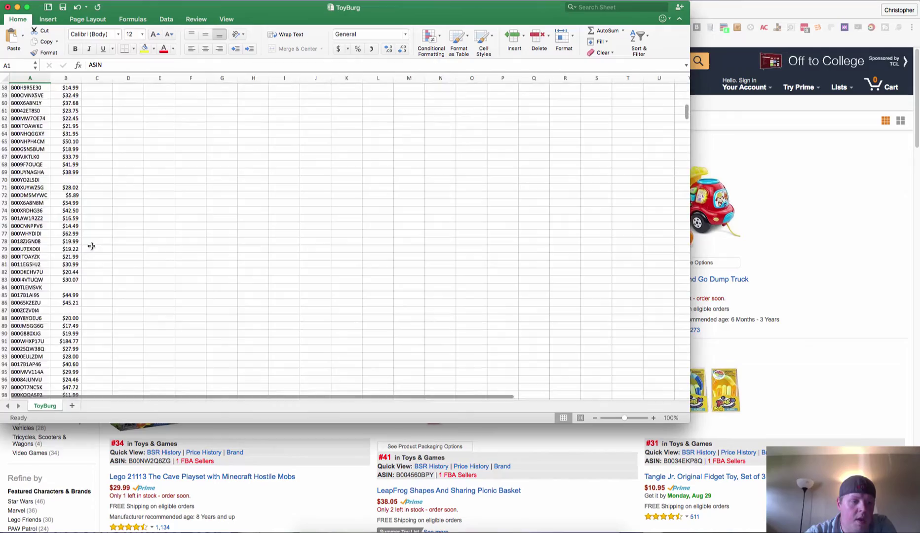
scroll(92, 246, "down", 10)
scroll(91, 250, "down", 10)
scroll(92, 253, "down", 10)
scroll(92, 256, "down", 10)
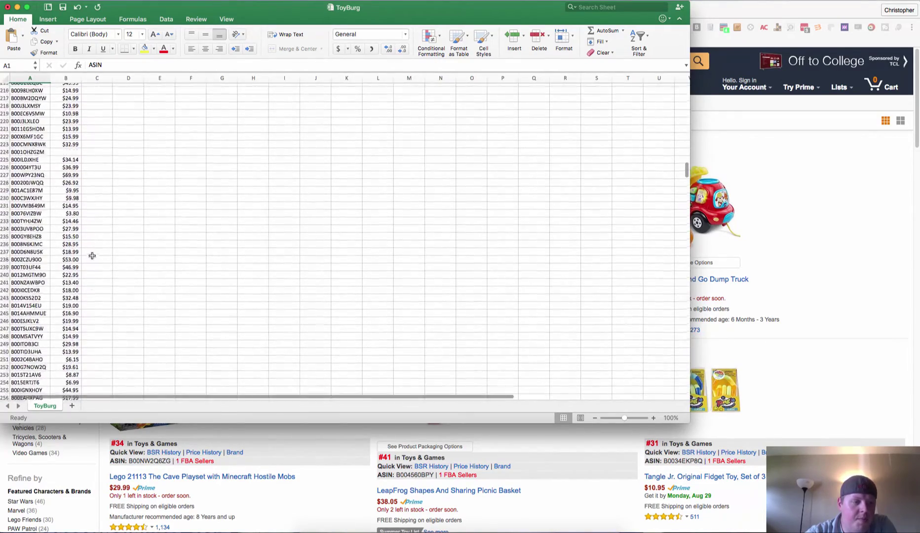
scroll(92, 256, "down", 10)
scroll(90, 261, "down", 10)
scroll(91, 270, "down", 10)
scroll(91, 273, "down", 10)
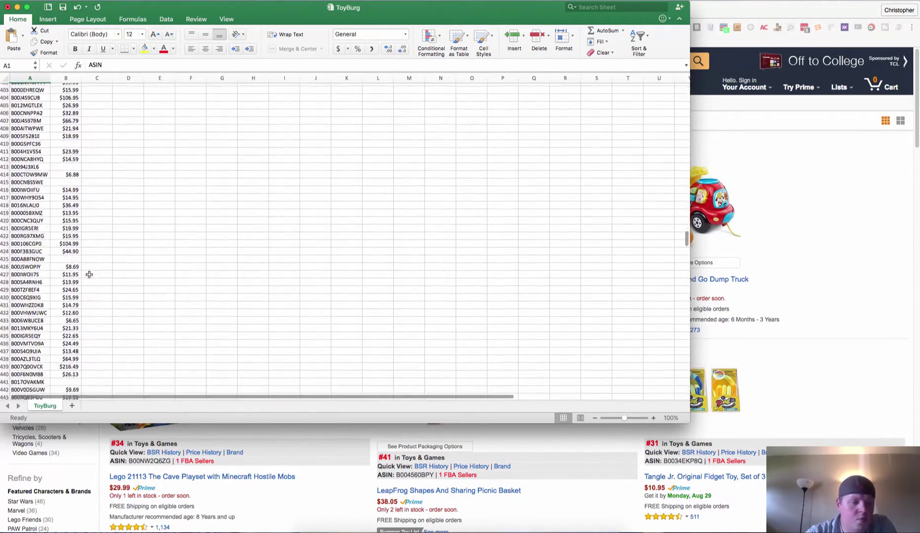
scroll(89, 274, "down", 10)
scroll(86, 290, "down", 10)
scroll(84, 296, "down", 10)
scroll(84, 300, "down", 10)
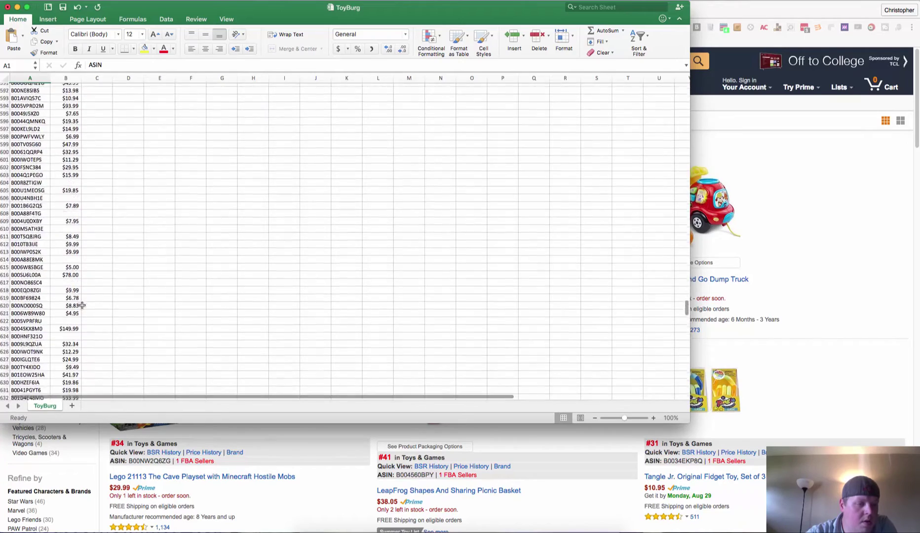
scroll(82, 305, "down", 10)
scroll(83, 305, "down", 10)
scroll(83, 304, "down", 10)
scroll(83, 302, "down", 10)
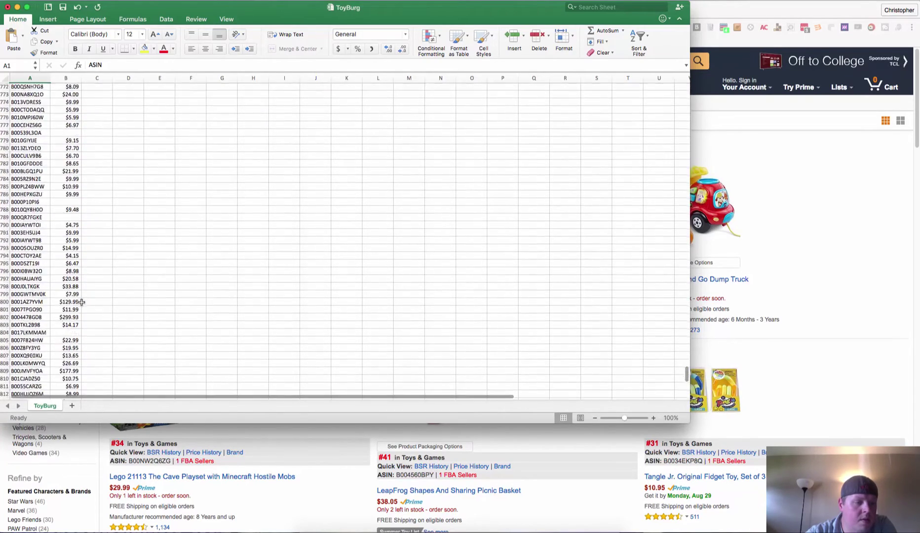
scroll(81, 300, "down", 8)
scroll(79, 306, "down", 5)
scroll(80, 310, "down", 2)
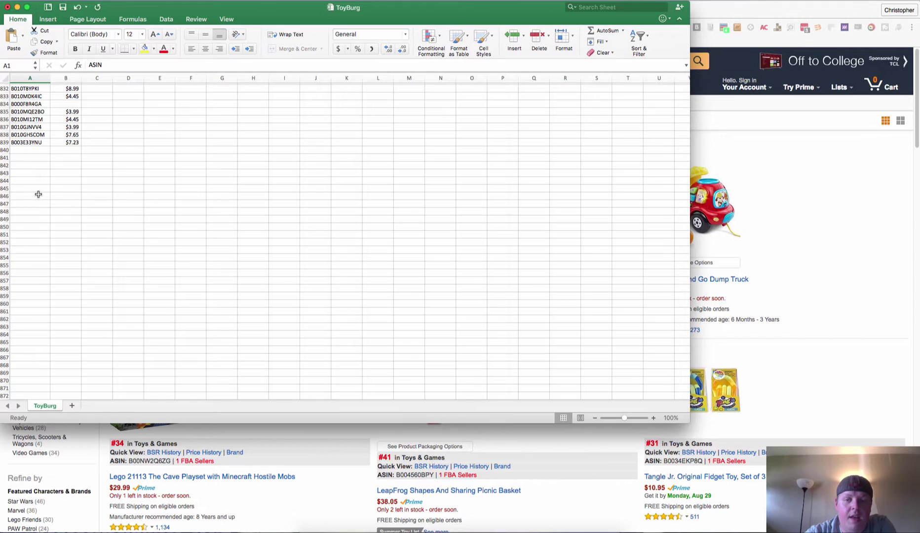
left_click(785, 160)
left_click(411, 12)
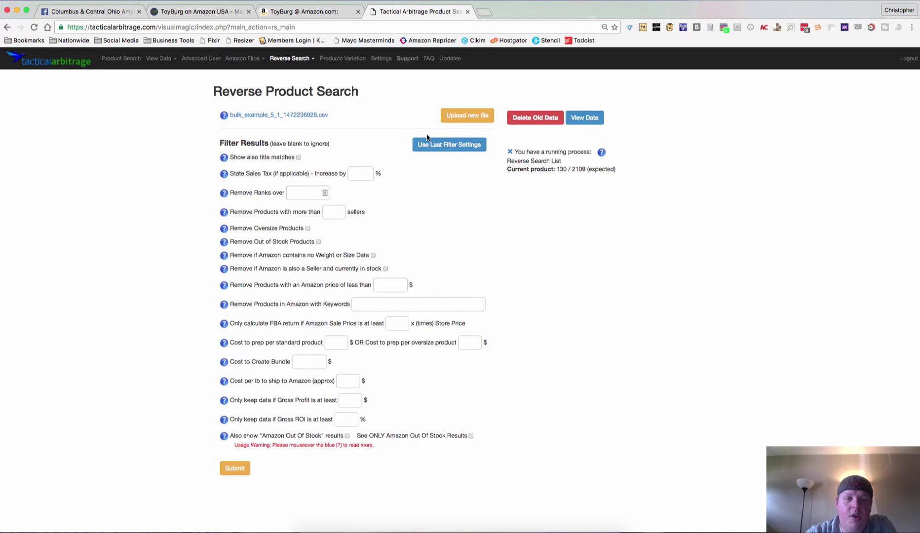
Step: Review the UPC/ASIN upload format in the Upload new file dialog, then open Finder's All My Files
left_click(464, 122)
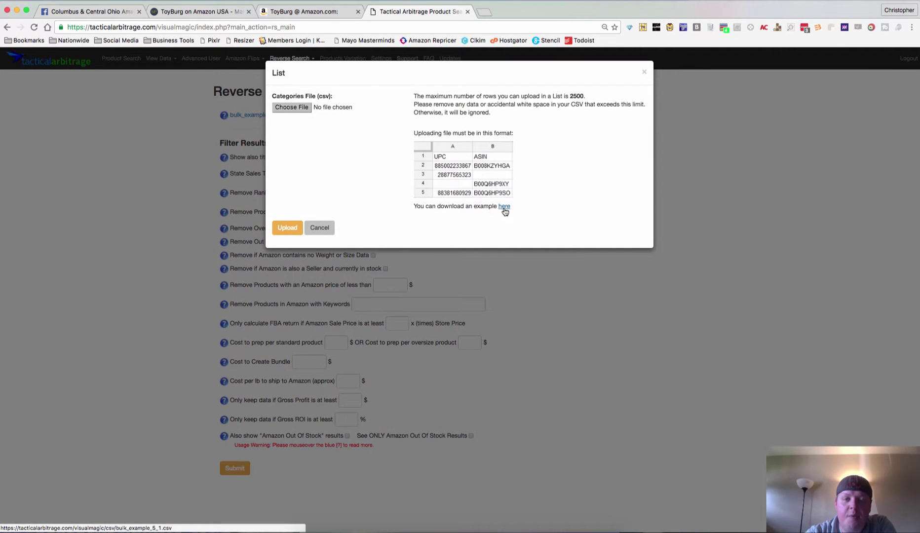
left_click(325, 229)
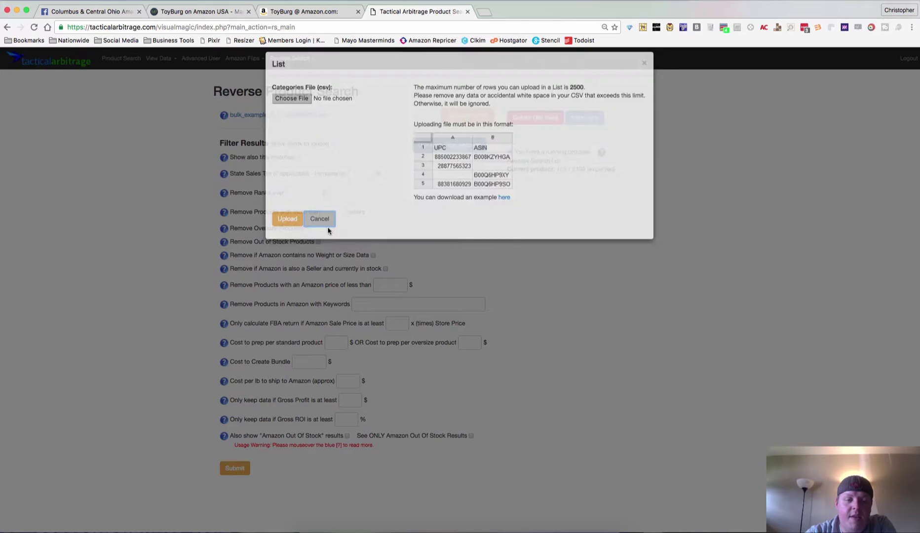
left_click(311, 530)
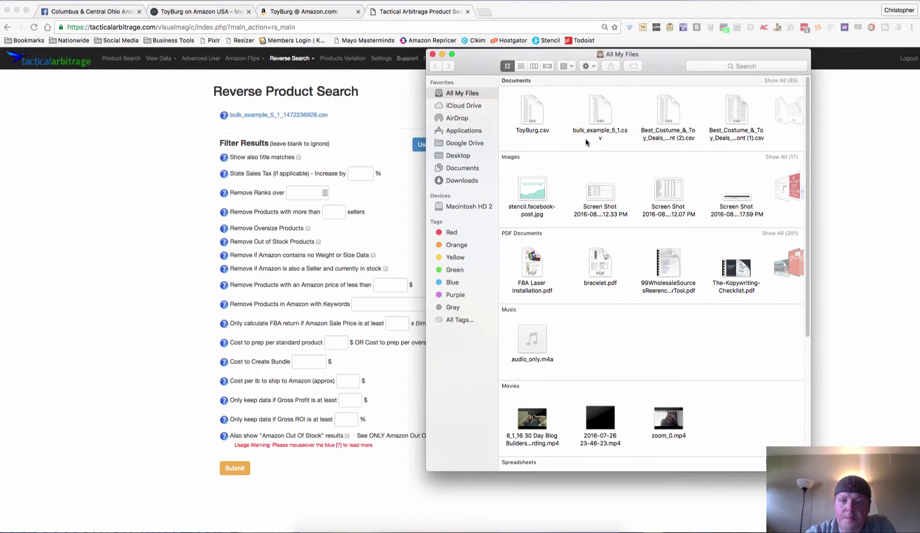
Step: Open bulk_example_5_1.csv and delete column B's example ASINs below the headers
double_click(598, 109)
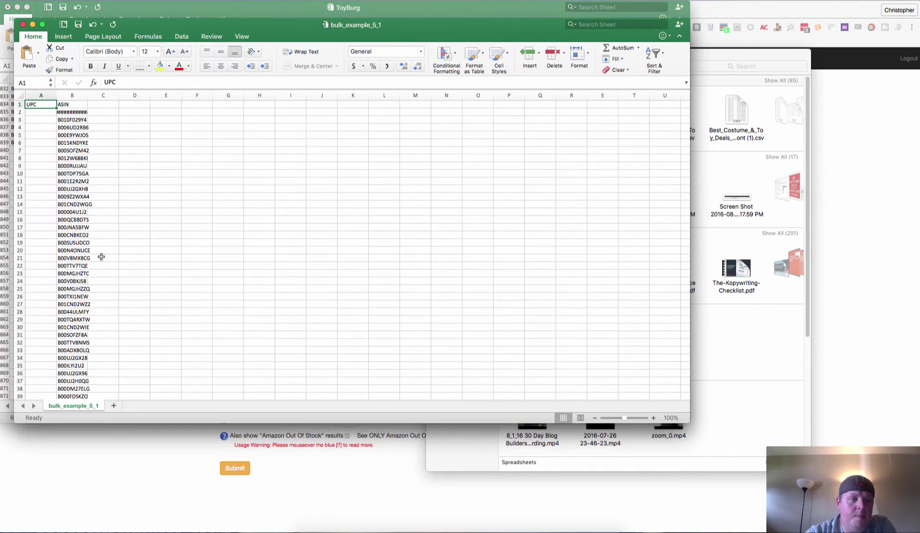
left_click(76, 113)
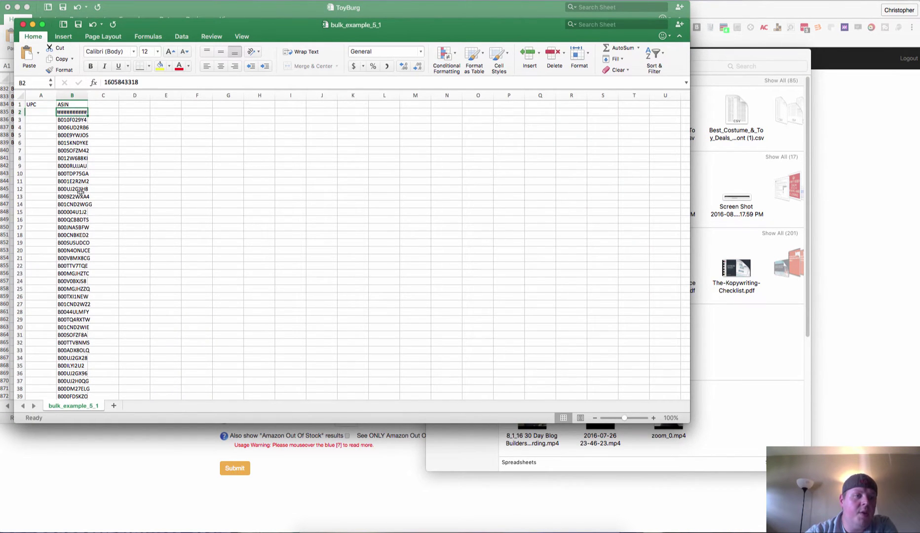
left_click_drag(77, 112, 90, 400)
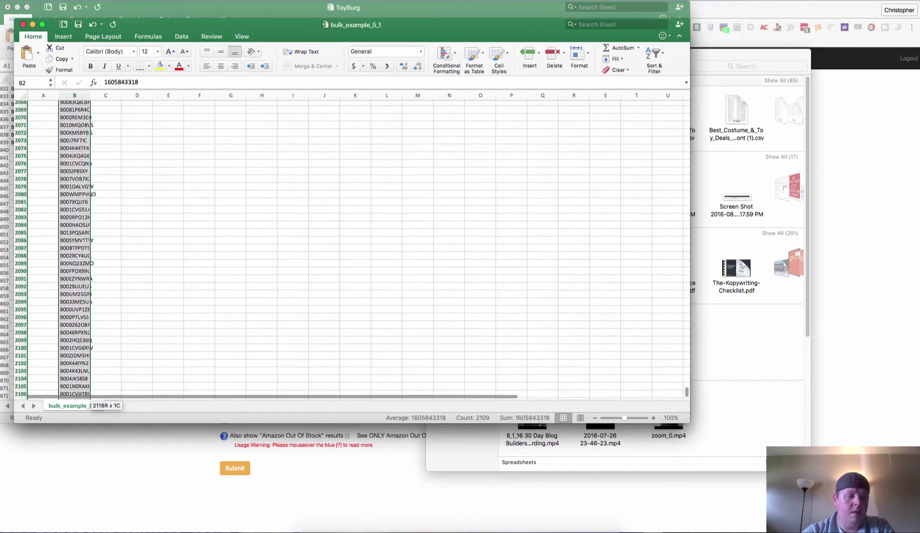
key("Delete")
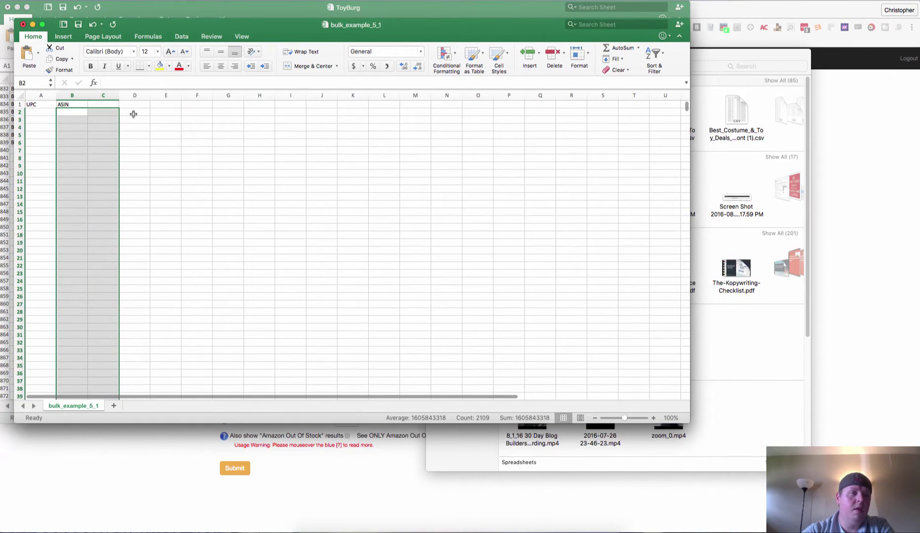
left_click(168, 308)
left_click_drag(226, 37, 519, 68)
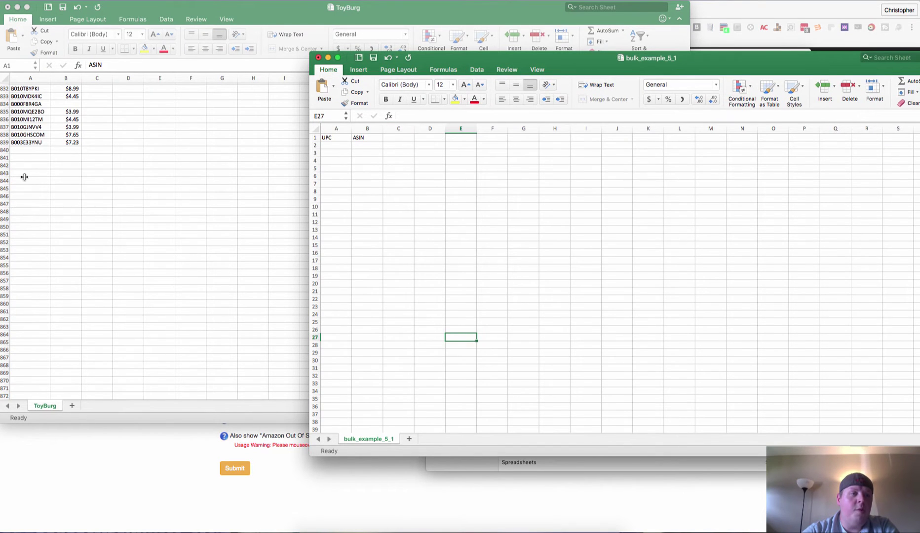
Step: Copy ToyBurg's column A ASINs into bulk_example_5_1 starting at B2, widening column B
left_click(25, 142)
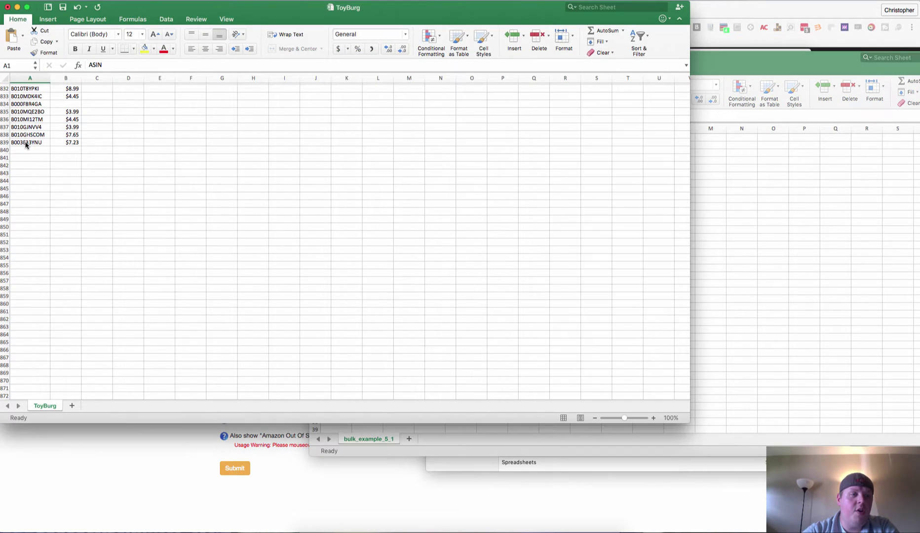
left_click(25, 144)
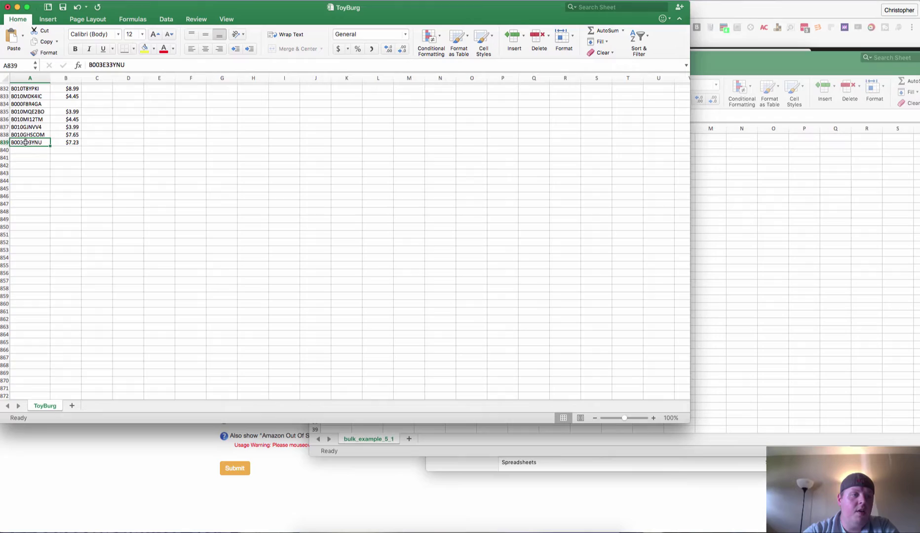
left_click_drag(25, 143, 32, 6)
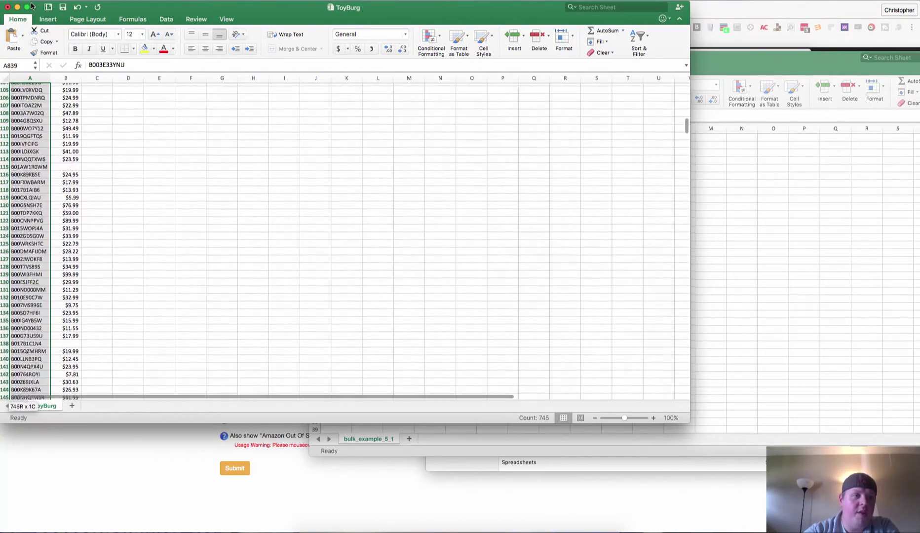
left_click_drag(32, 5, 32, 6)
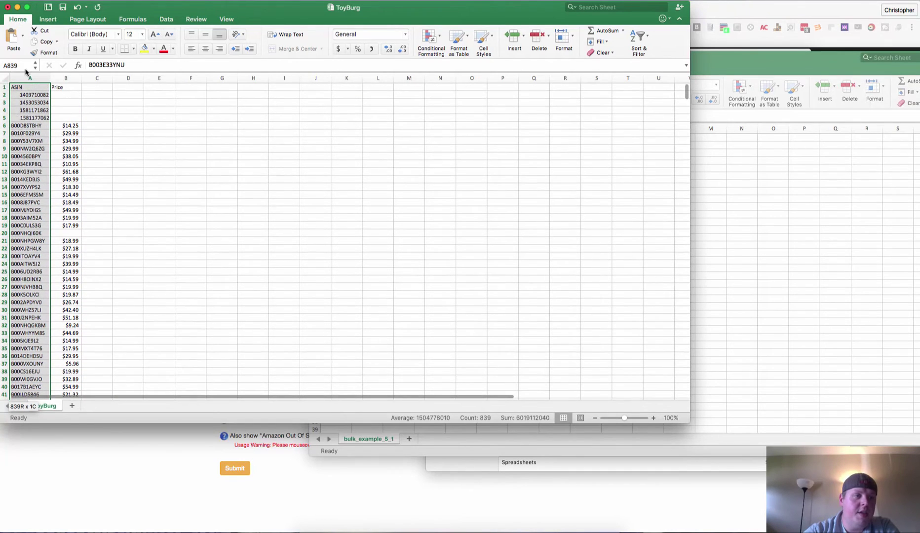
left_click_drag(23, 98, 25, 95)
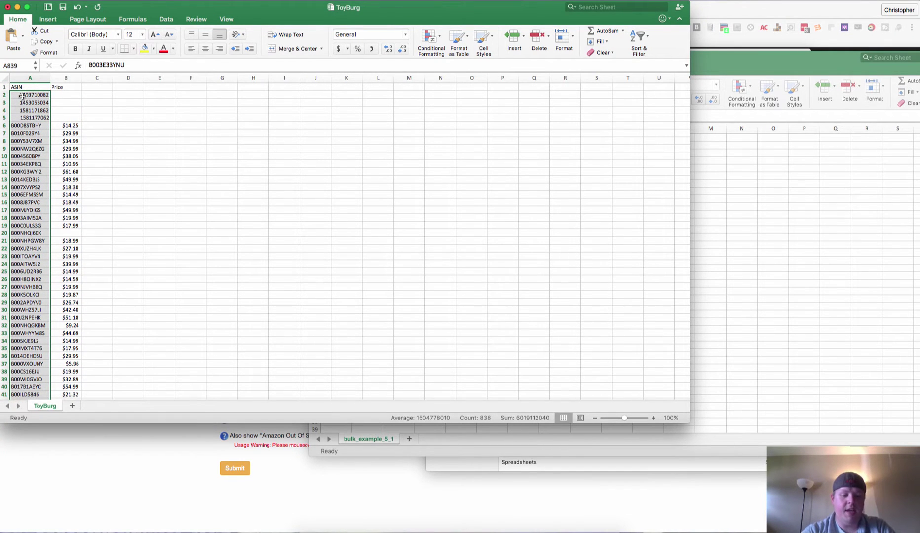
key("super+c")
left_click(737, 193)
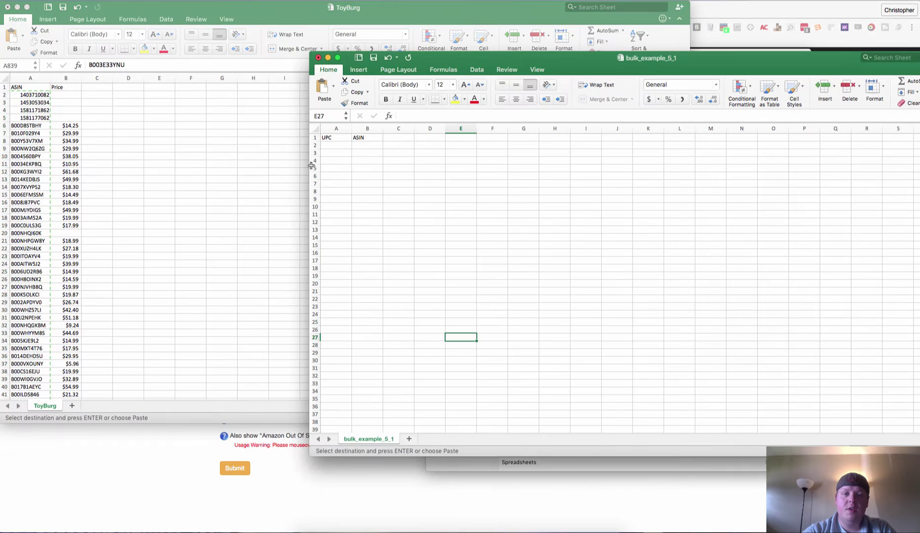
left_click(368, 145)
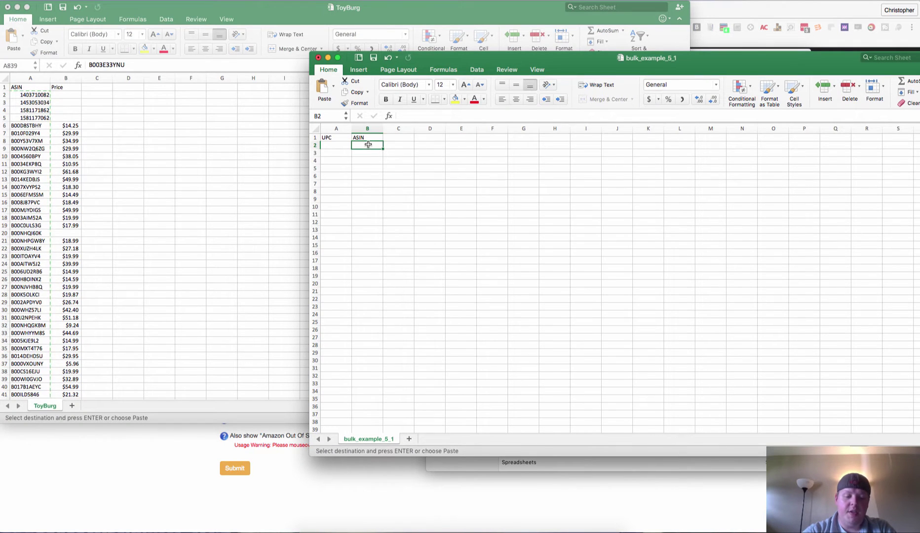
key("super+v")
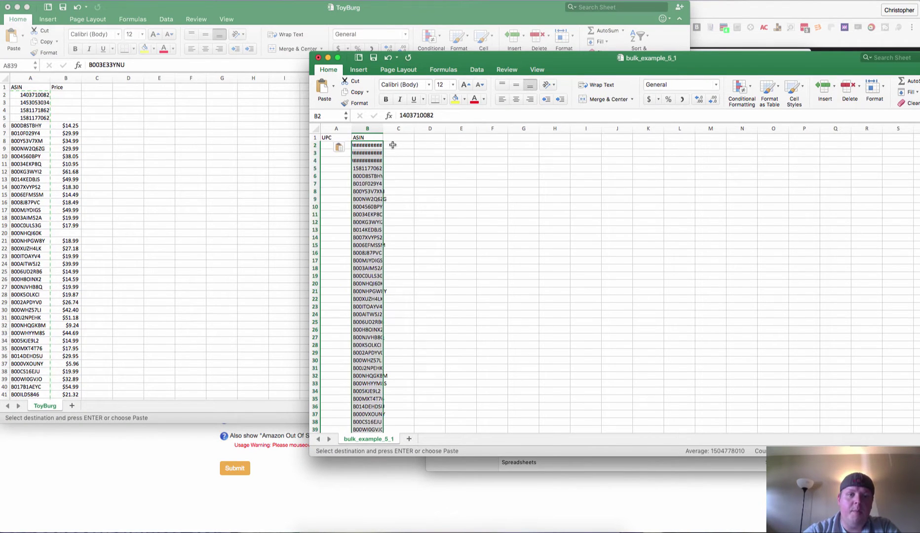
left_click_drag(384, 130, 393, 130)
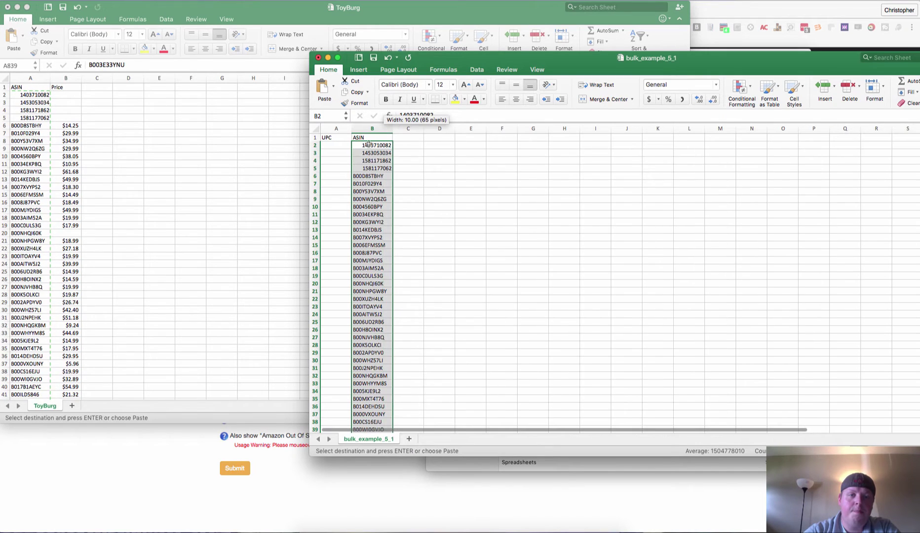
Step: Save bulk_example_5_1.csv in CSV format, close ToyBurg without saving, and quit Excel
left_click(318, 59)
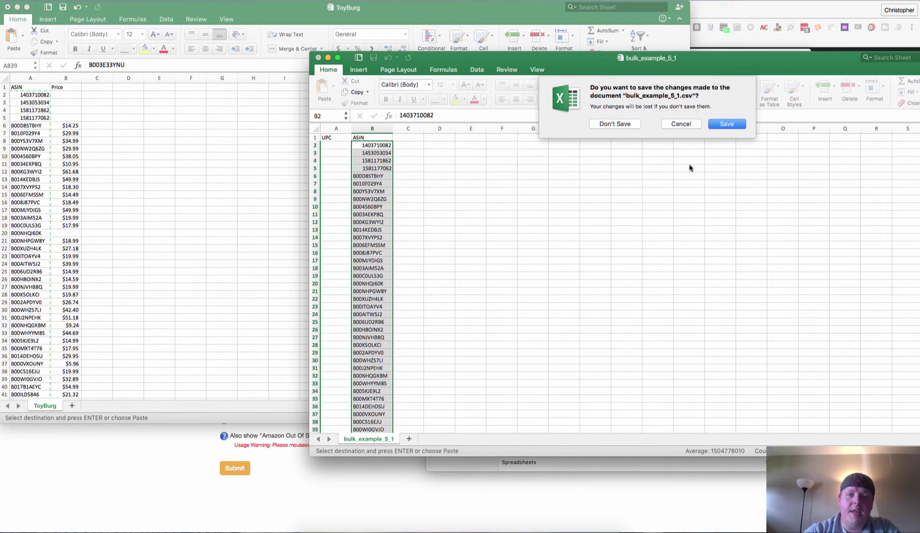
key("Return")
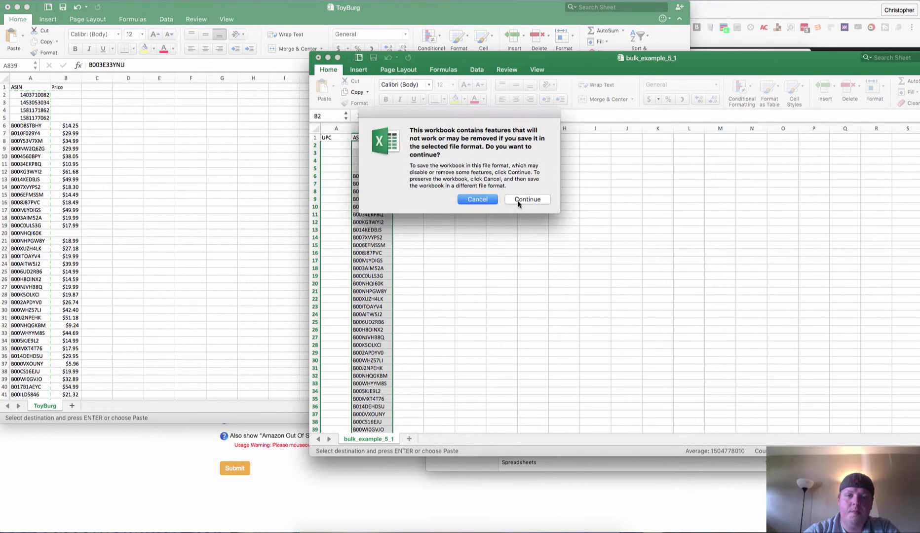
left_click(518, 202)
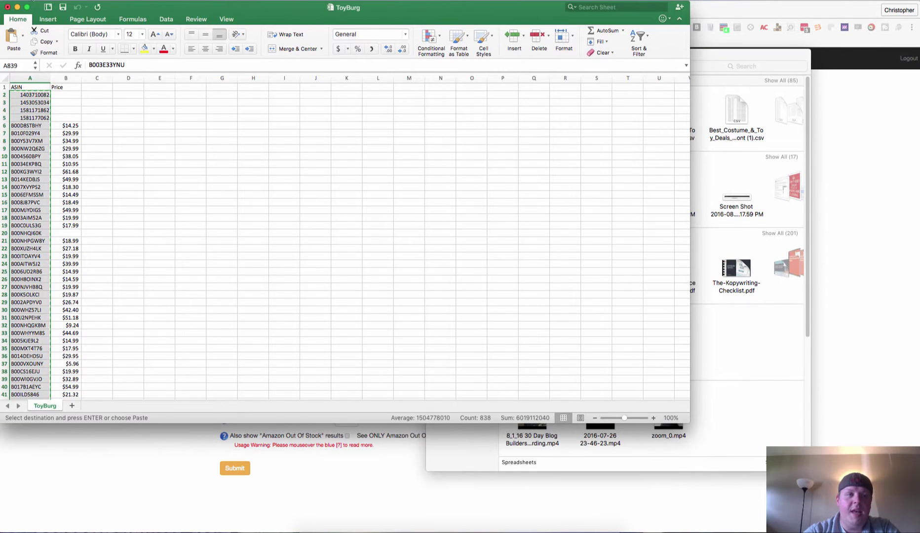
left_click(7, 8)
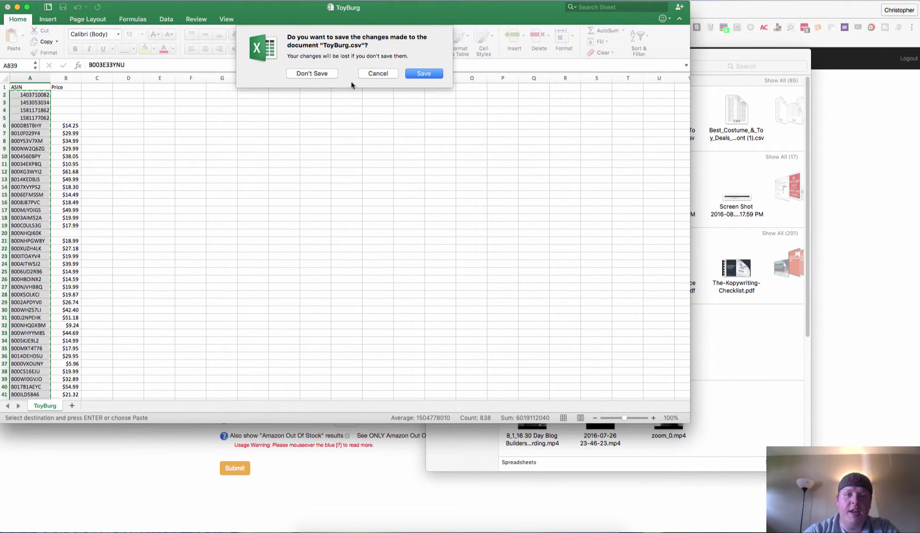
left_click(312, 73)
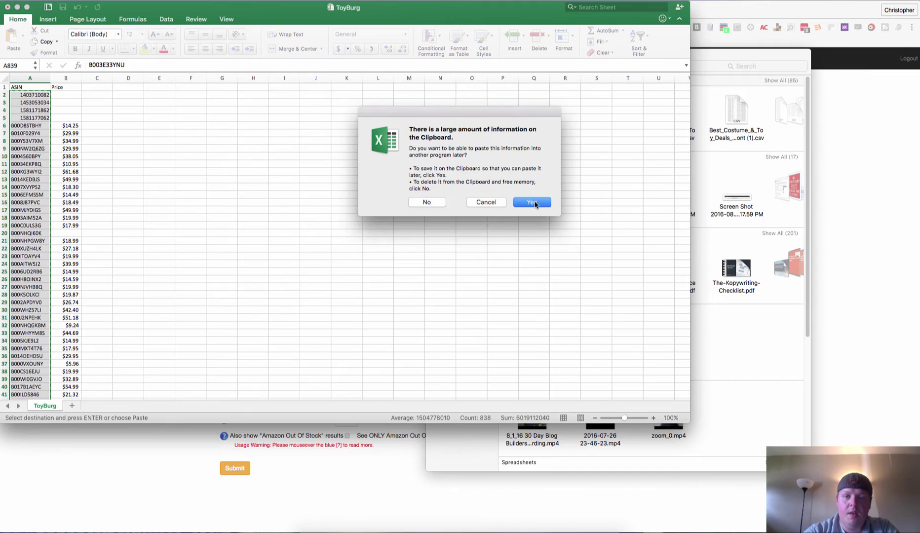
left_click(440, 203)
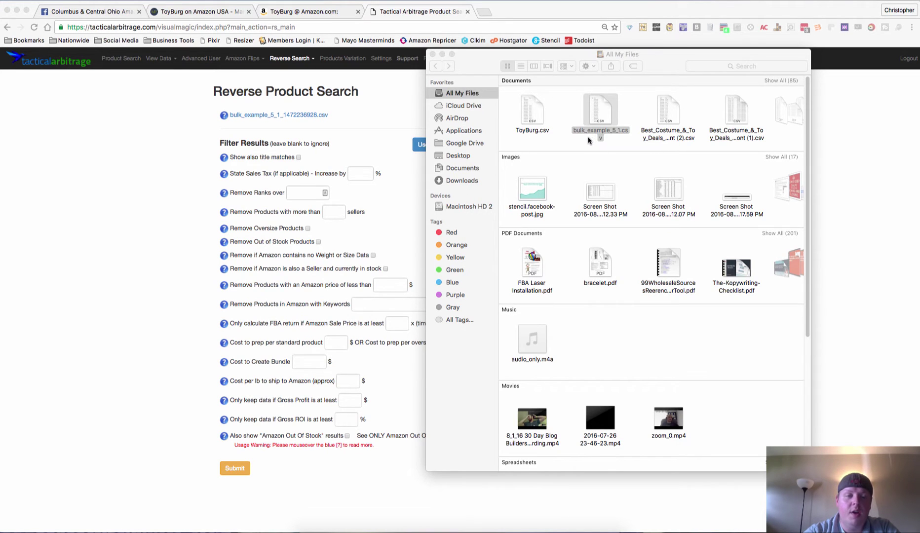
Step: Close Finder, pick bulk_example_5_1.csv in the upload dialog, then cancel without uploading
left_click(432, 54)
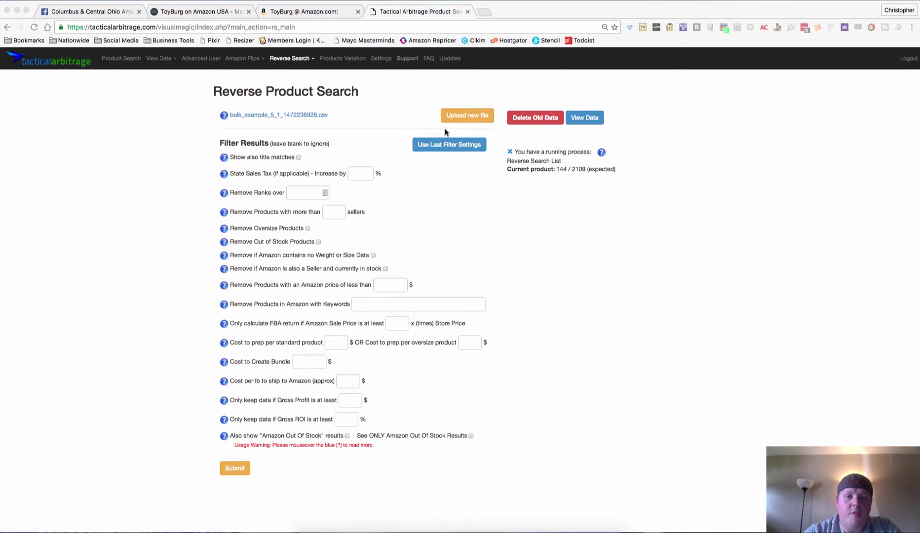
left_click(465, 121)
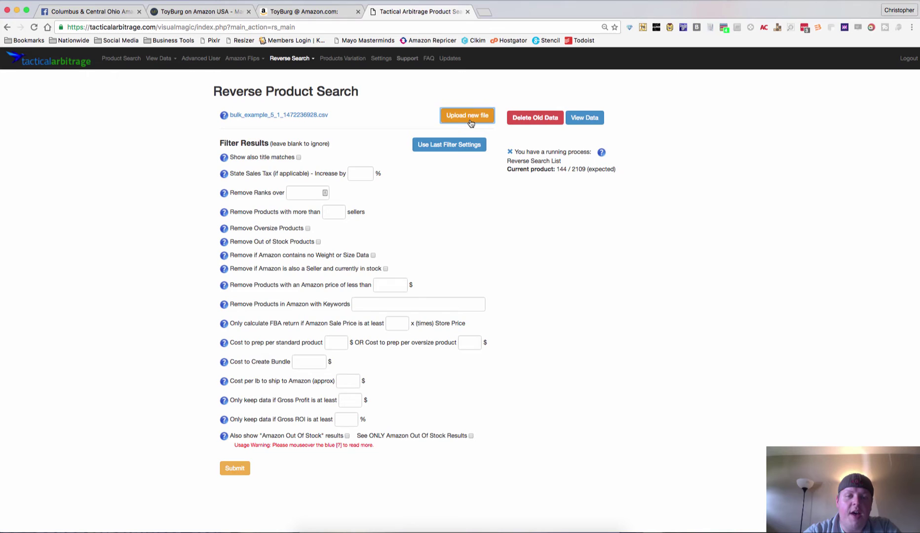
left_click(468, 121)
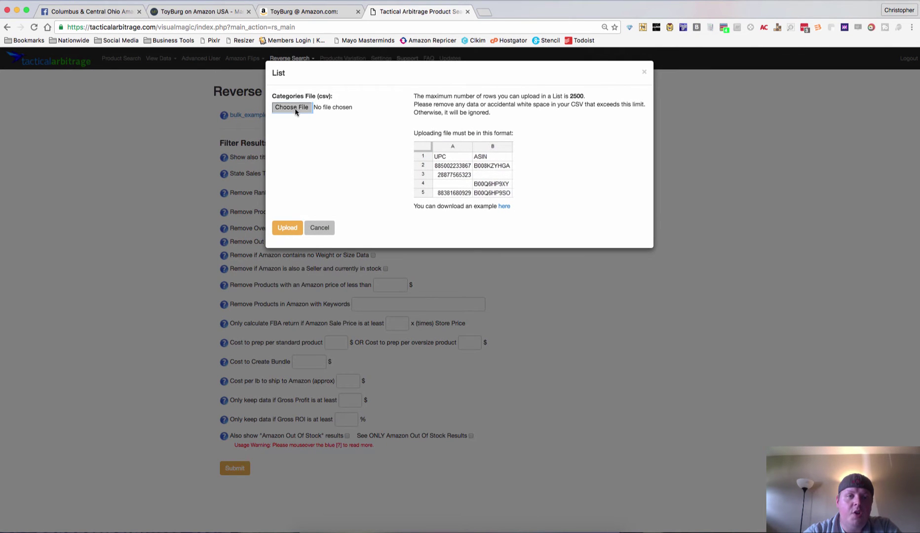
left_click(294, 108)
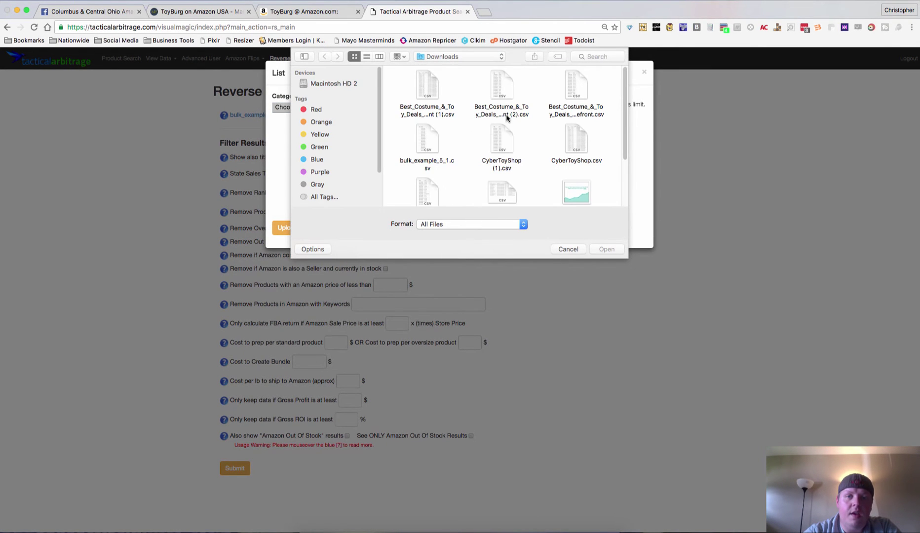
scroll(511, 116, "down", 2)
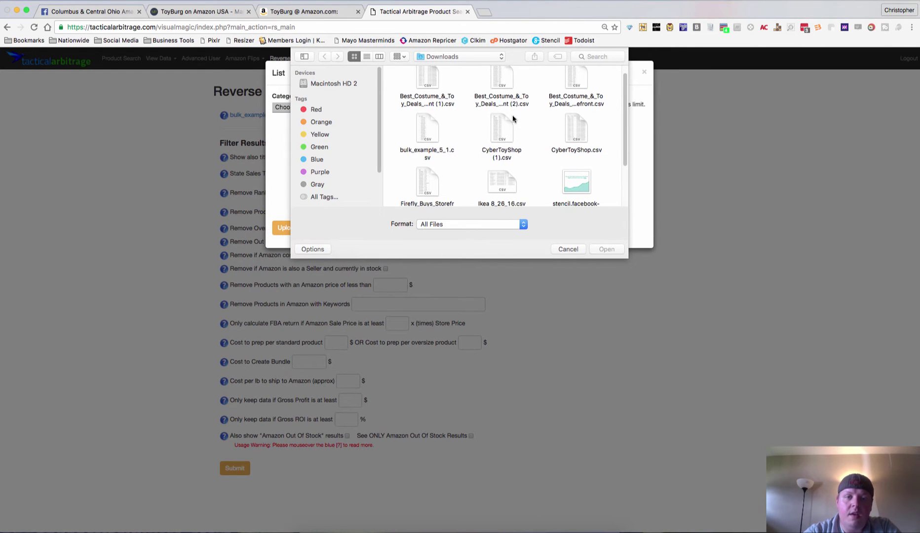
left_click(425, 131)
left_click(574, 249)
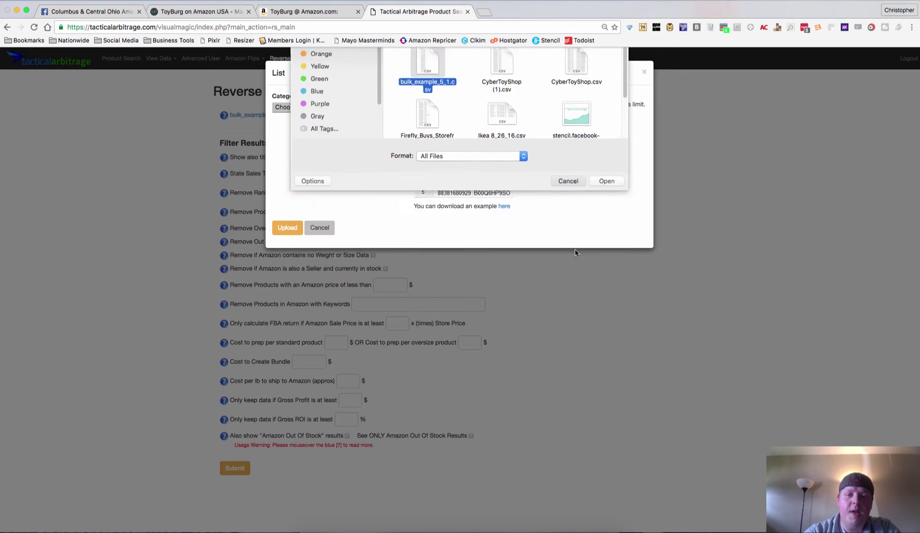
left_click(321, 229)
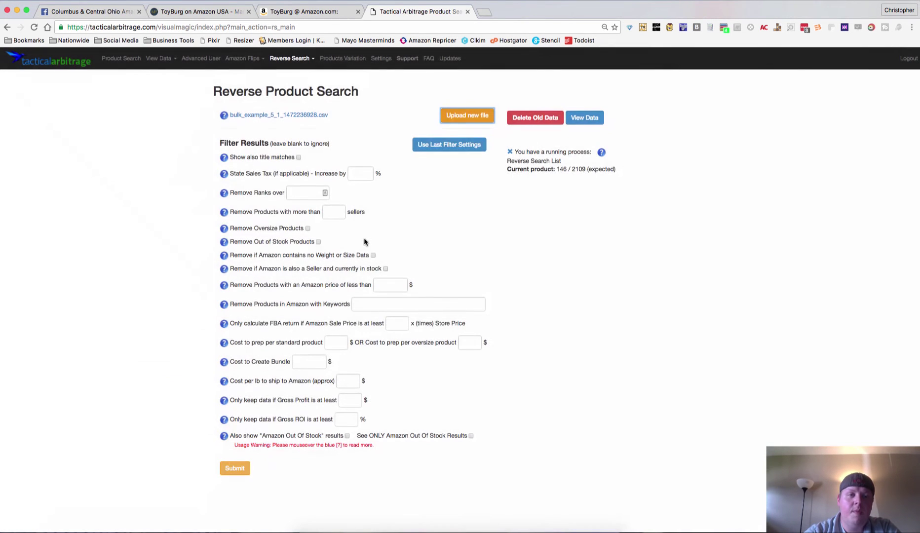